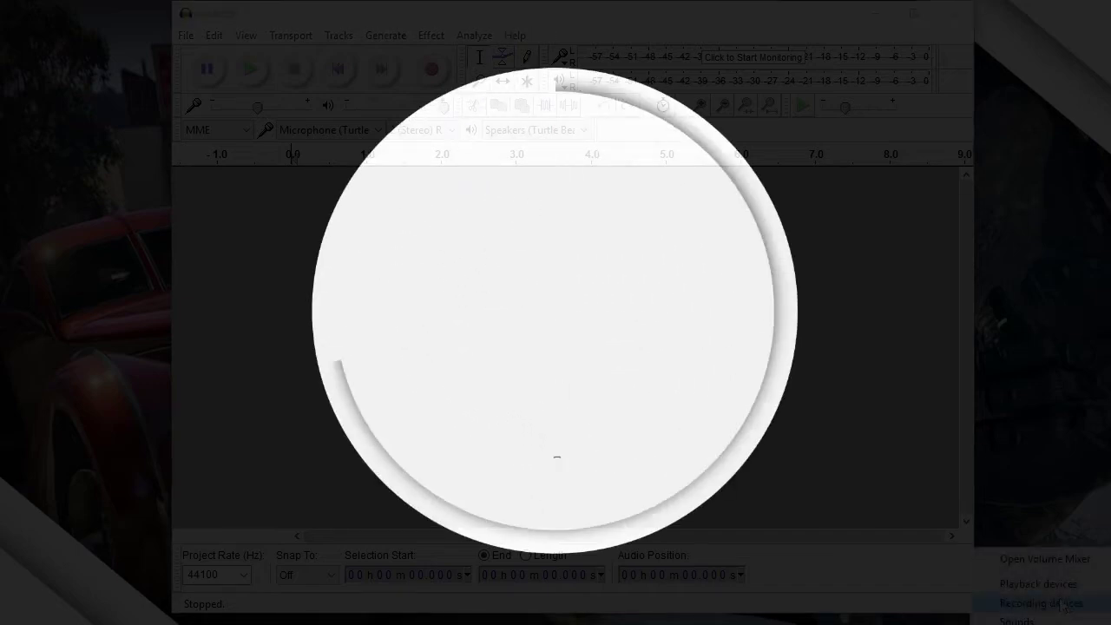
# Step: Review the Windows playback devices, including the disabled Conexant SmartAudio HD speakers, and the recording devices
pyautogui.click(1066, 605)
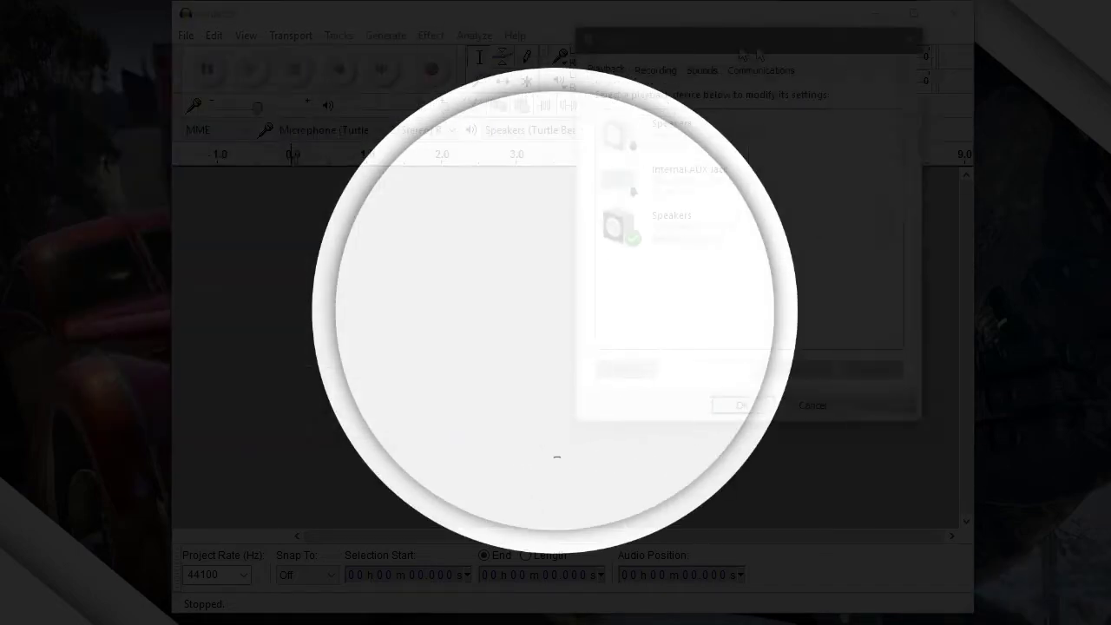
pyautogui.moveTo(217, 58); pyautogui.dragTo(855, 100)
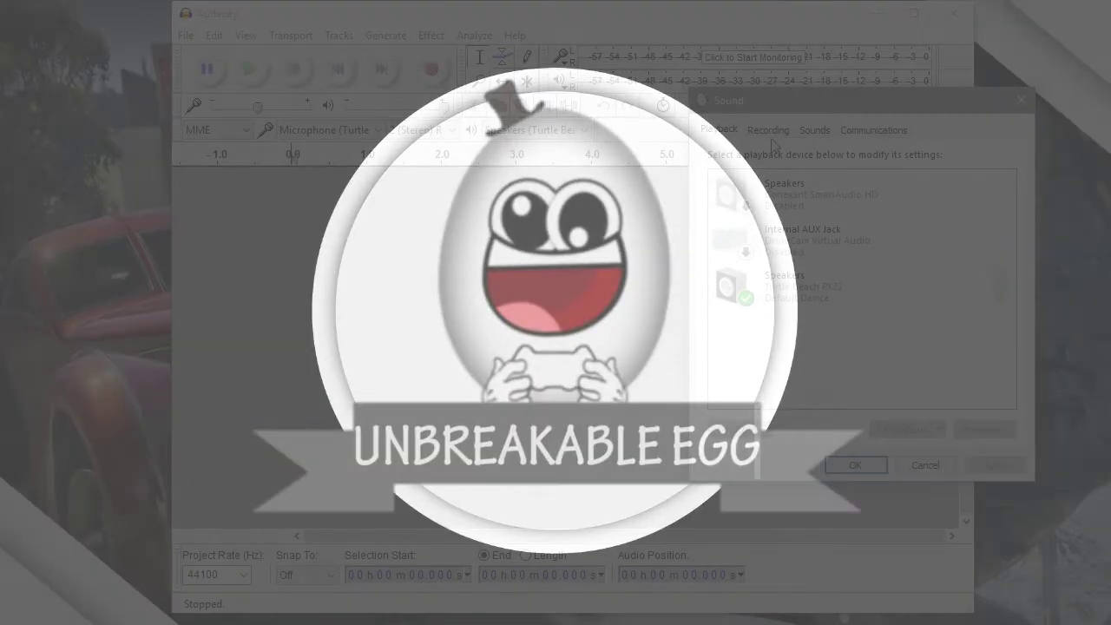
pyautogui.click(824, 198)
pyautogui.hotkey('ctrl', 'Tab')
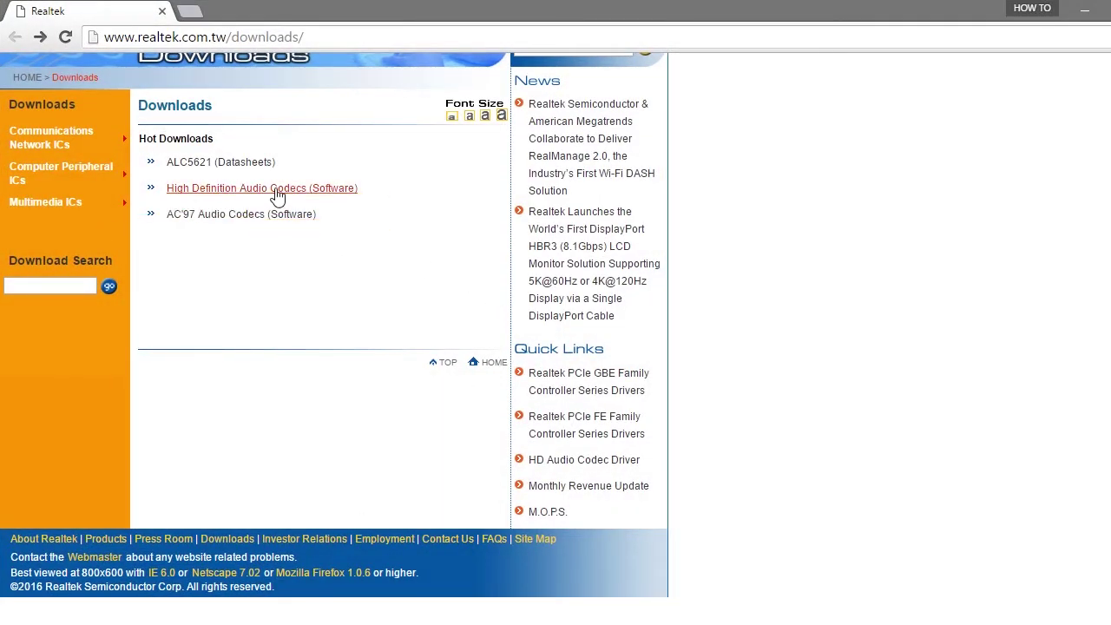
# Step: Accept the High Definition Audio Codecs terms to reach the R2.79 Windows driver table
pyautogui.click(271, 195)
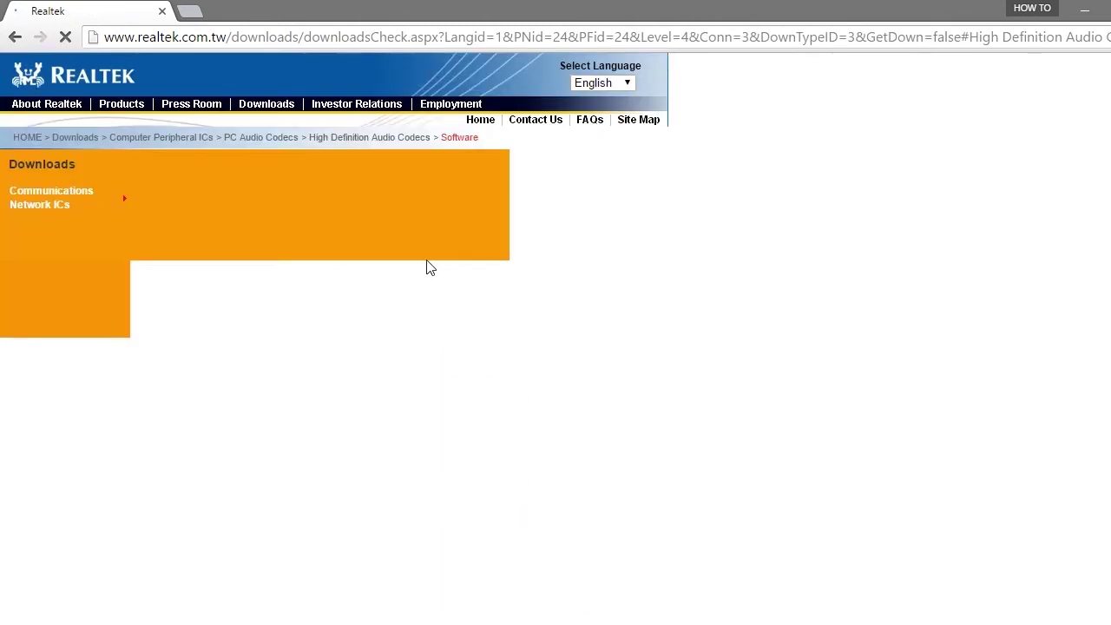
pyautogui.click(148, 321)
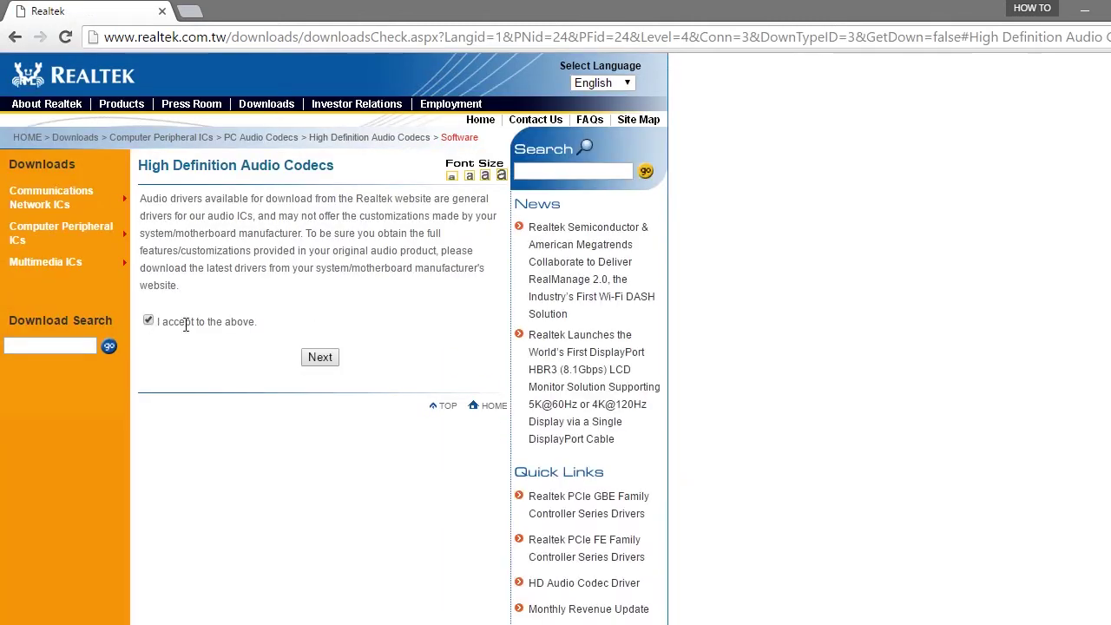
pyautogui.click(320, 356)
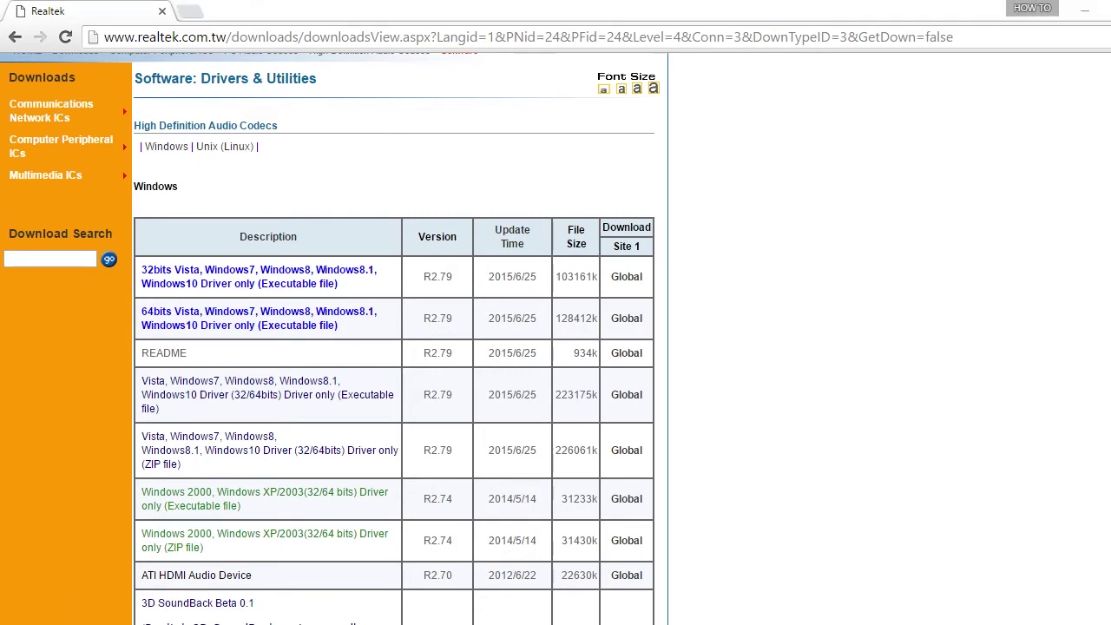
# Step: Search 'this pc' from Start and open its Properties to view the System window
pyautogui.press('super')
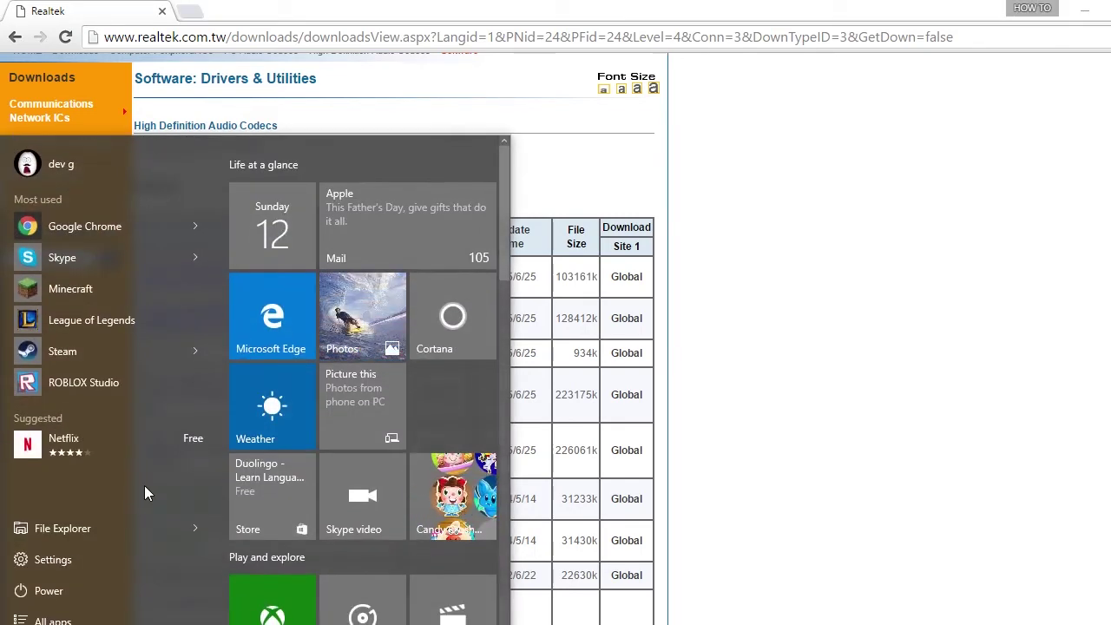
pyautogui.write('this p')
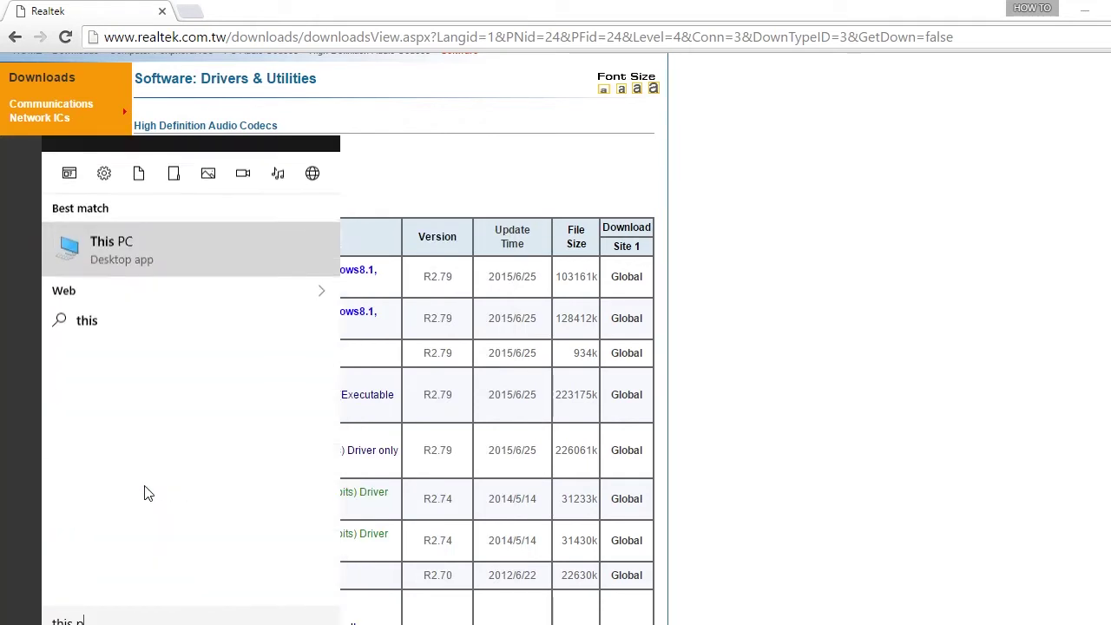
pyautogui.write('c')
pyautogui.rightClick(231, 223)
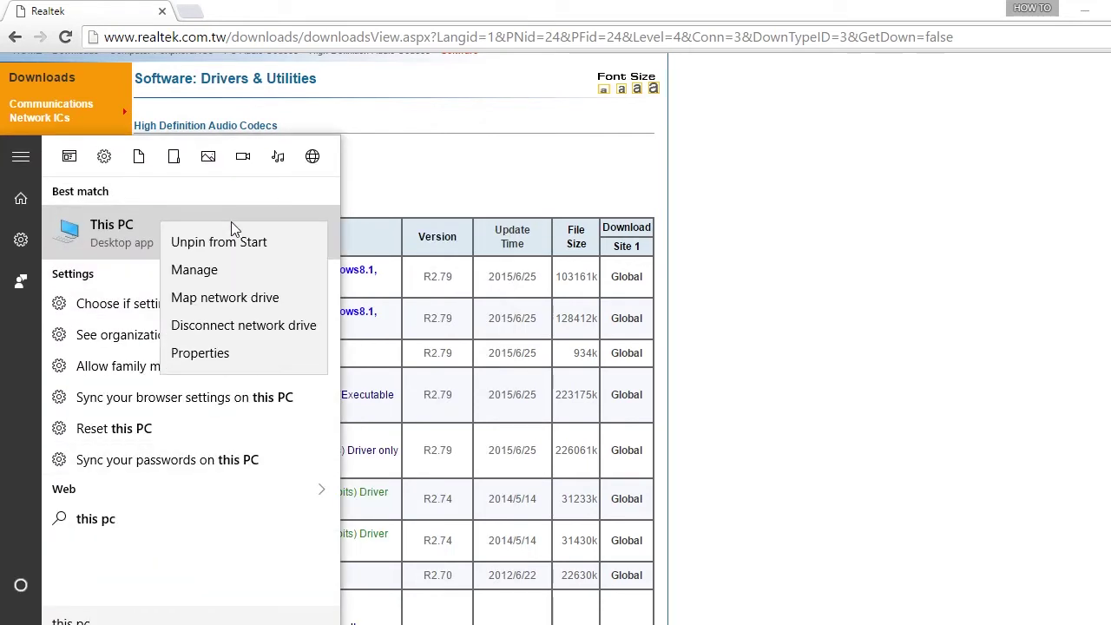
pyautogui.click(184, 355)
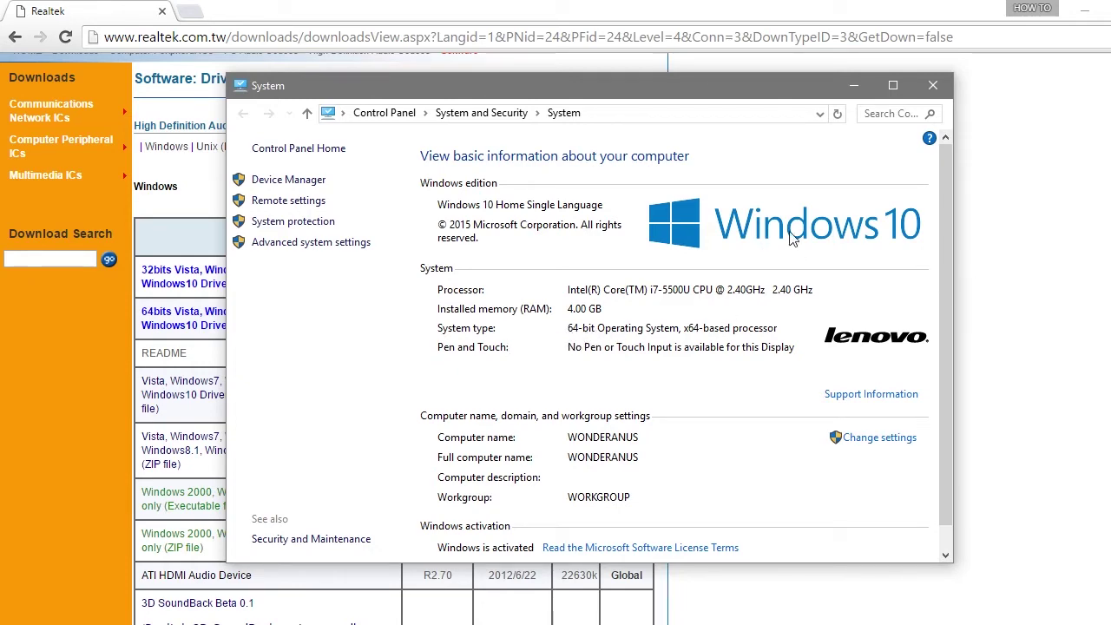
# Step: Close the System information window
pyautogui.click(933, 85)
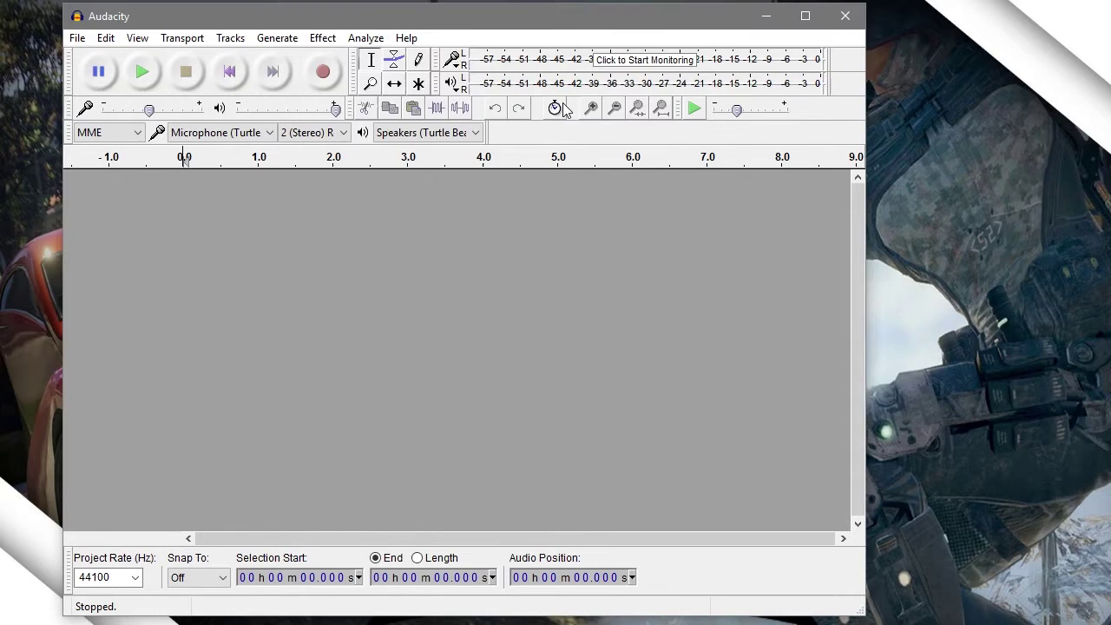
# Step: Dismiss the Welcome notice and move the Audacity window slightly right
pyautogui.moveTo(492, 18); pyautogui.dragTo(602, 16)
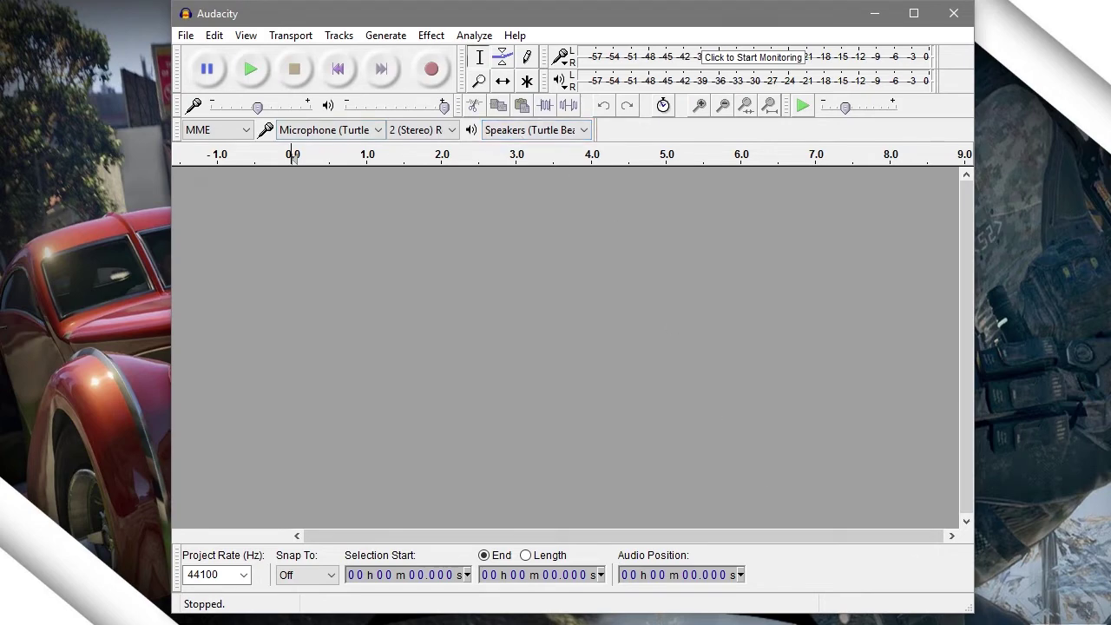
# Step: Verify Turtle Beach PX22 as default speaker and microphone in Sound settings, then rescan Audacity's audio devices
pyautogui.rightClick(1015, 620)
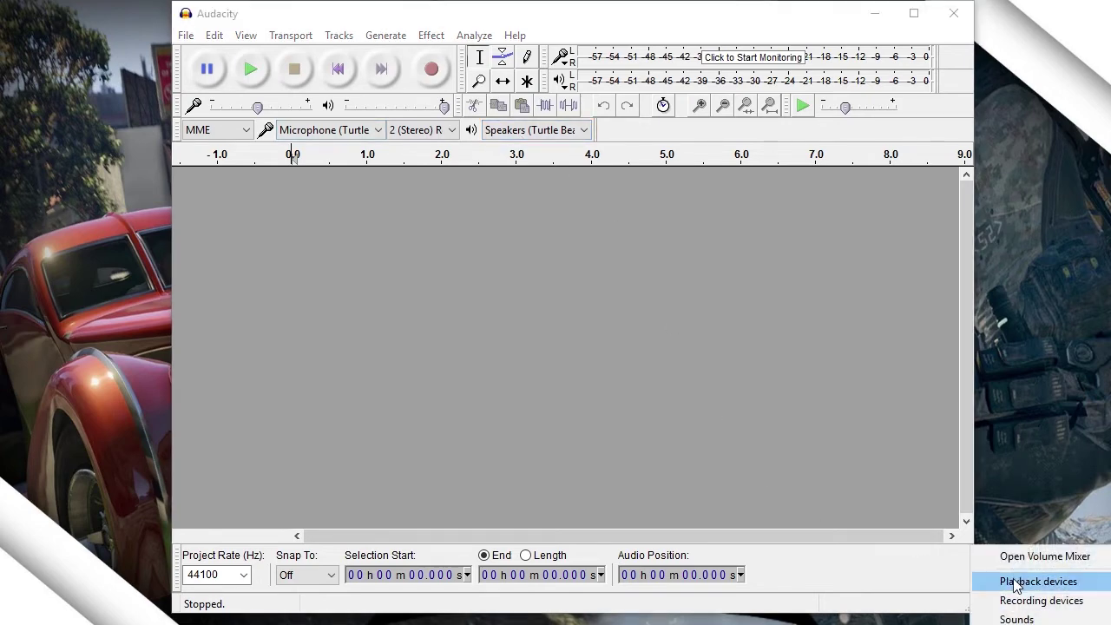
pyautogui.click(1016, 581)
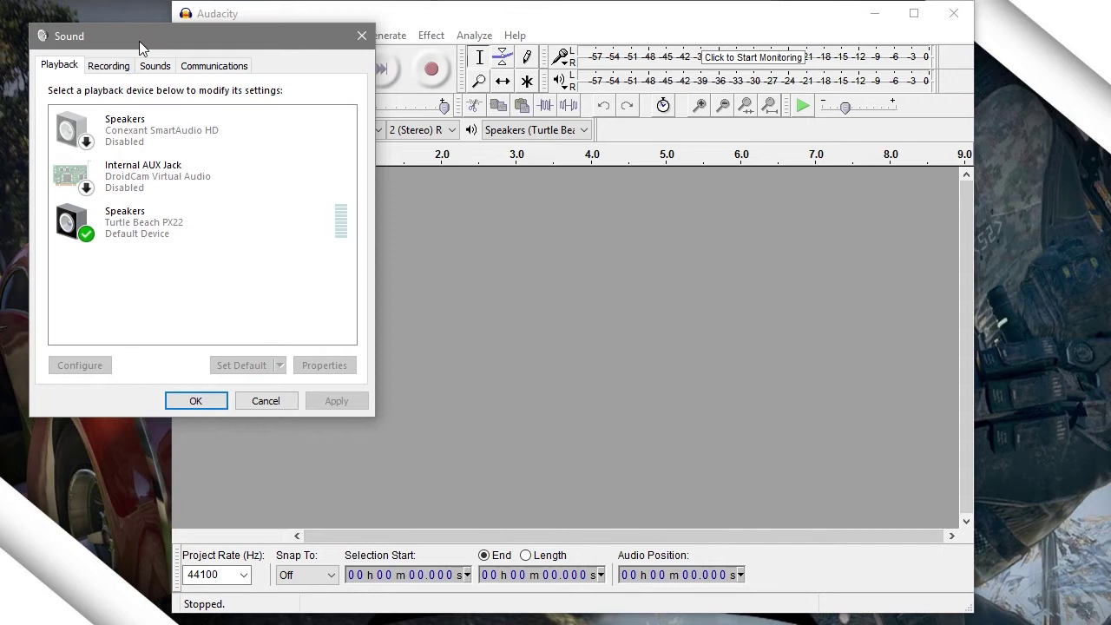
pyautogui.moveTo(160, 34); pyautogui.dragTo(933, 99)
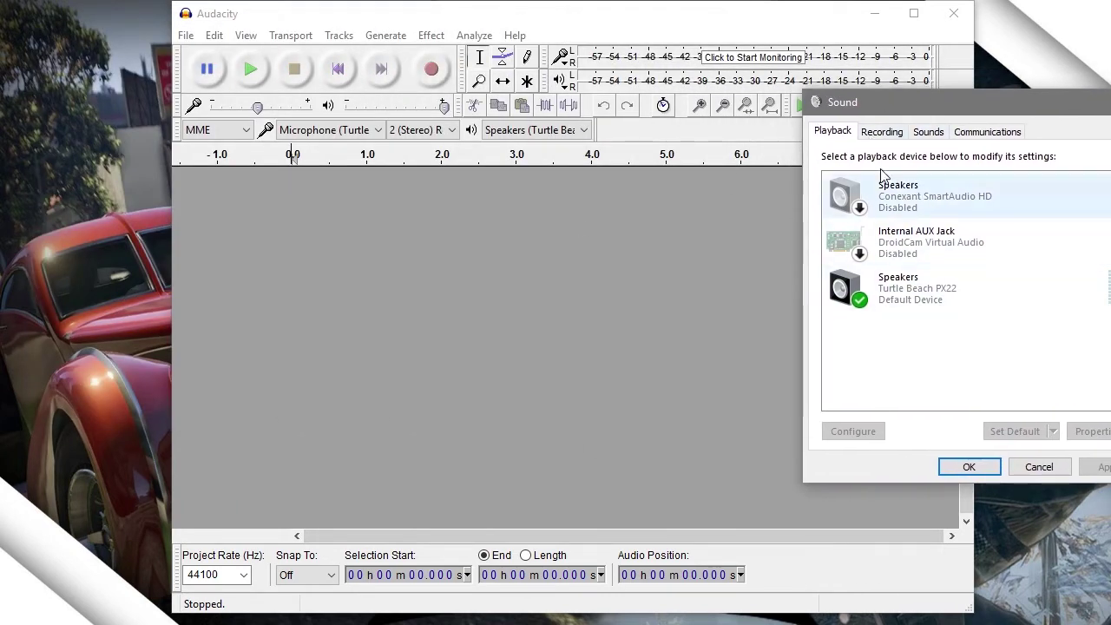
pyautogui.click(882, 132)
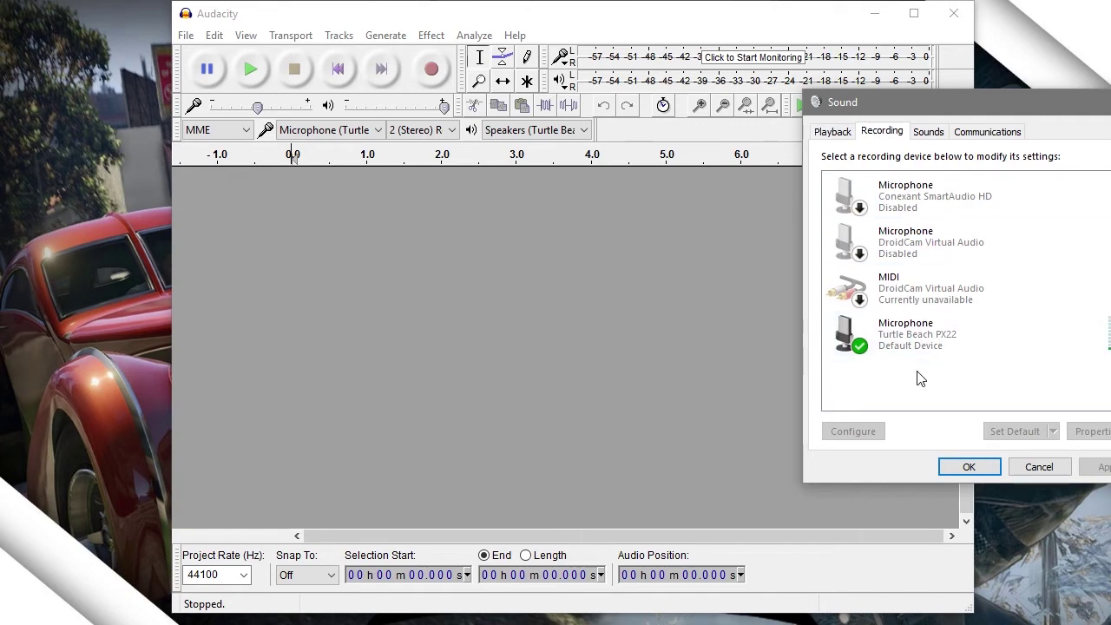
pyautogui.click(833, 132)
pyautogui.press('Return')
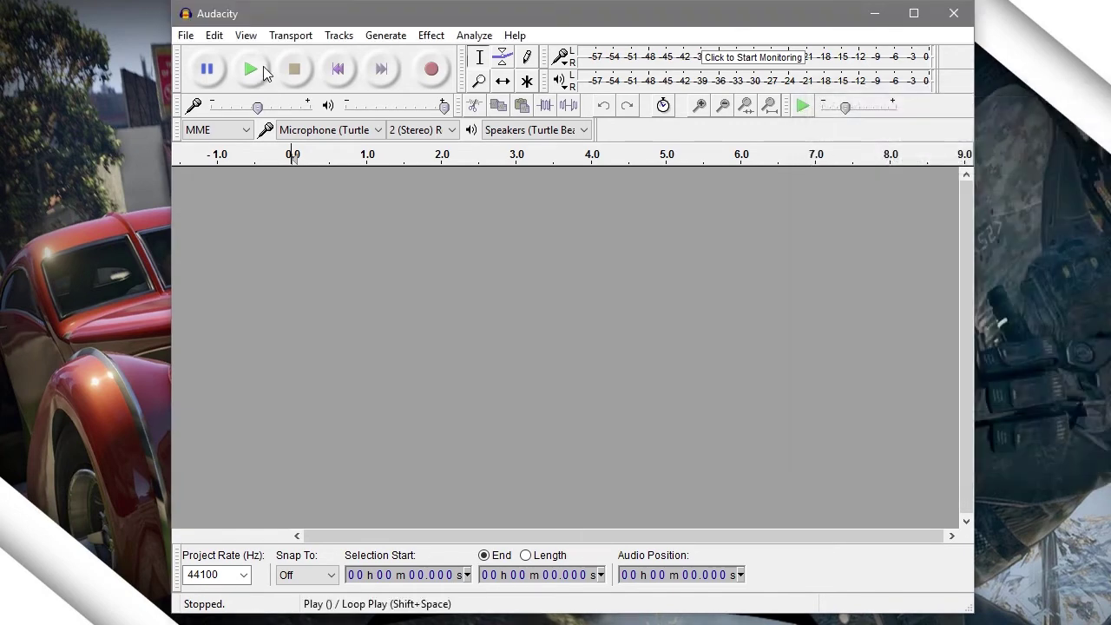
pyautogui.click(290, 34)
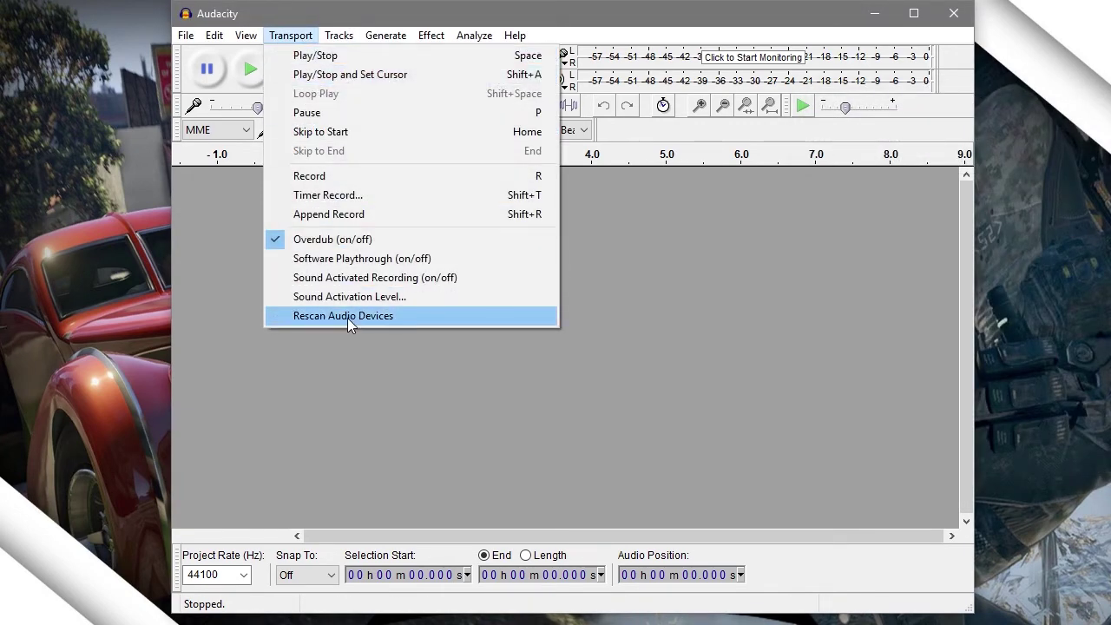
pyautogui.click(347, 315)
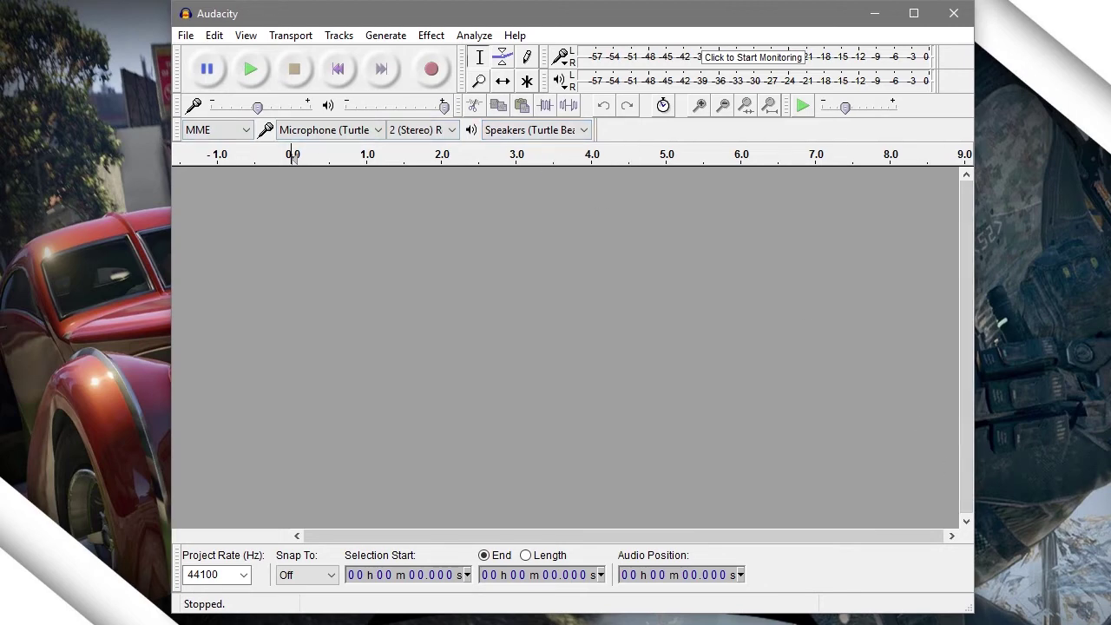
# Step: Recheck the Turtle Beach PX22 playback and recording defaults, then run Transport > Rescan Audio Devices again
pyautogui.rightClick(1063, 619)
pyautogui.click(1029, 583)
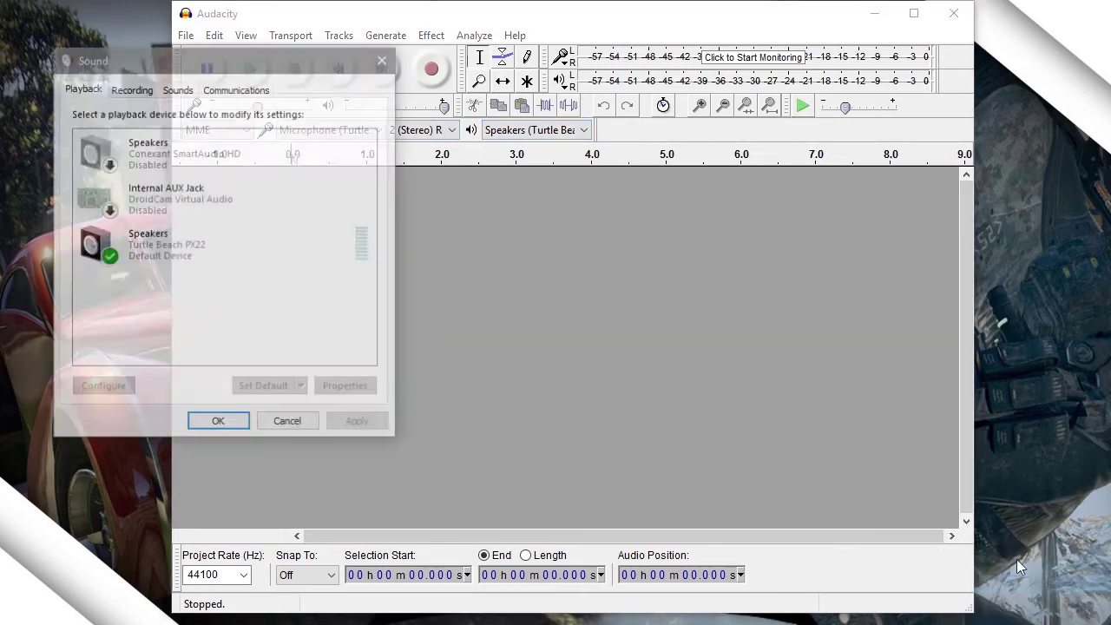
pyautogui.moveTo(215, 63); pyautogui.dragTo(851, 105)
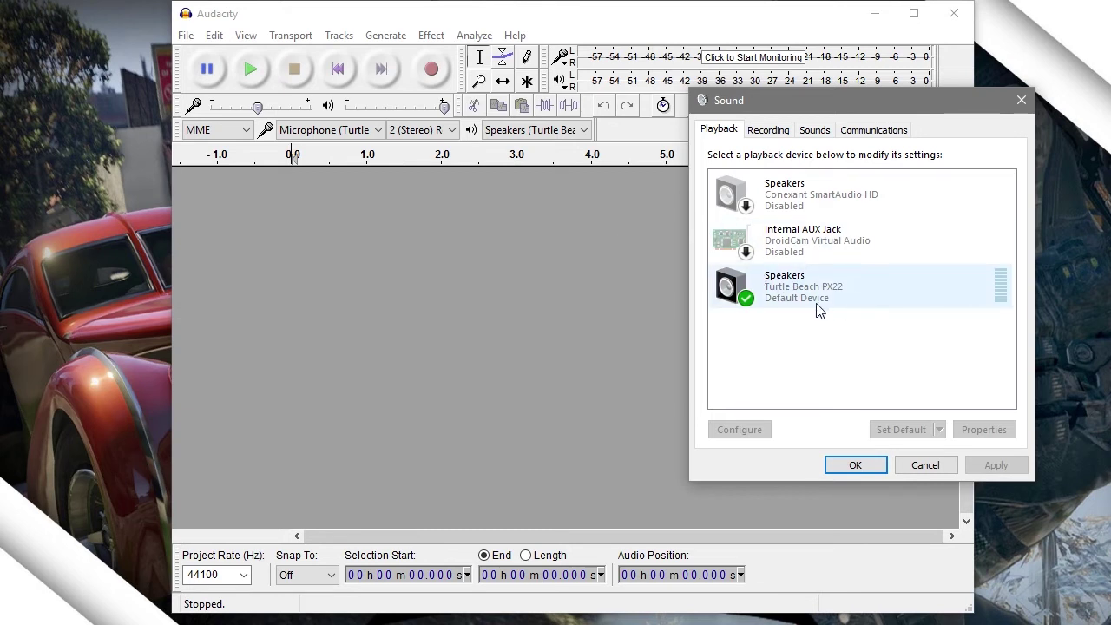
pyautogui.click(770, 130)
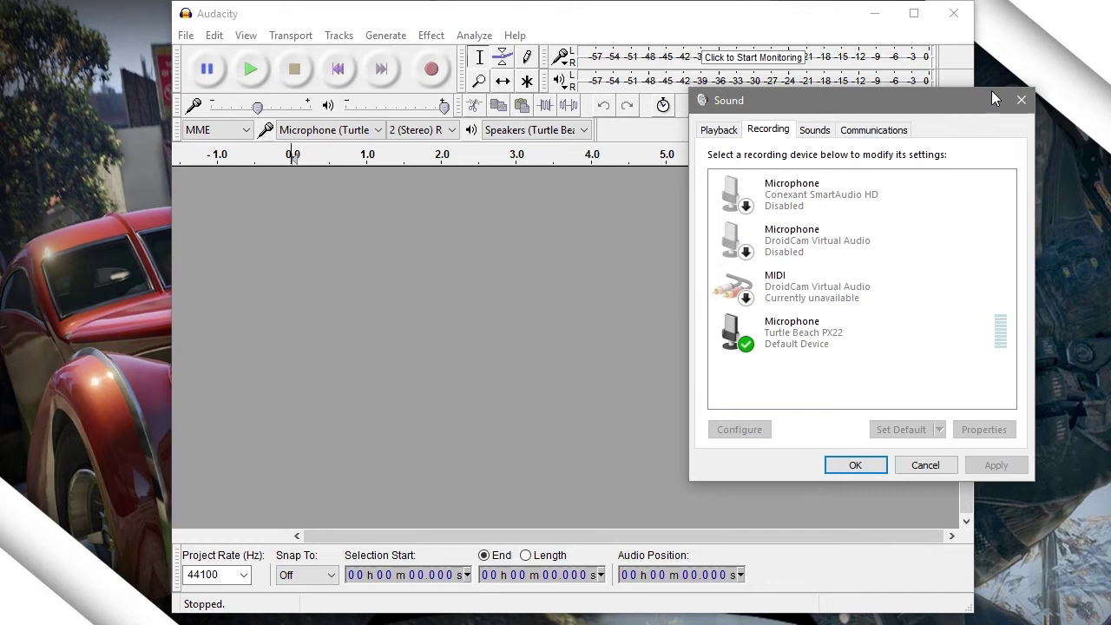
pyautogui.click(1015, 104)
pyautogui.click(291, 36)
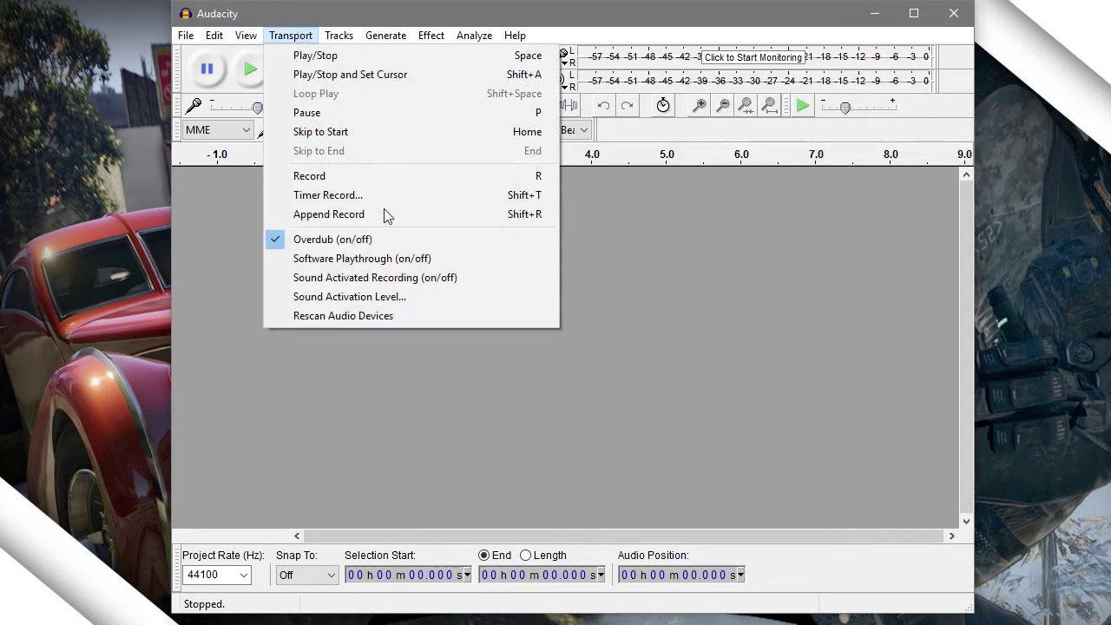
pyautogui.click(390, 316)
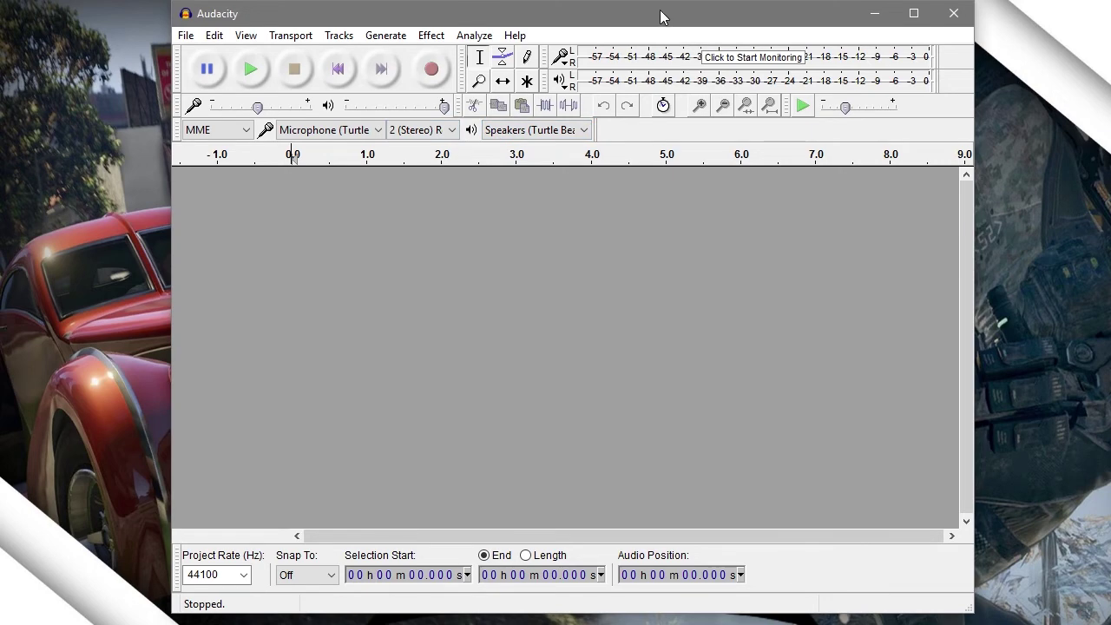
# Step: Record a brief stereo test clip from the Turtle Beach microphone, then delete the track
pyautogui.moveTo(660, 10)
pyautogui.mouseDown()
pyautogui.moveTo(689, 19)
pyautogui.moveTo(673, 17)
pyautogui.mouseUp()
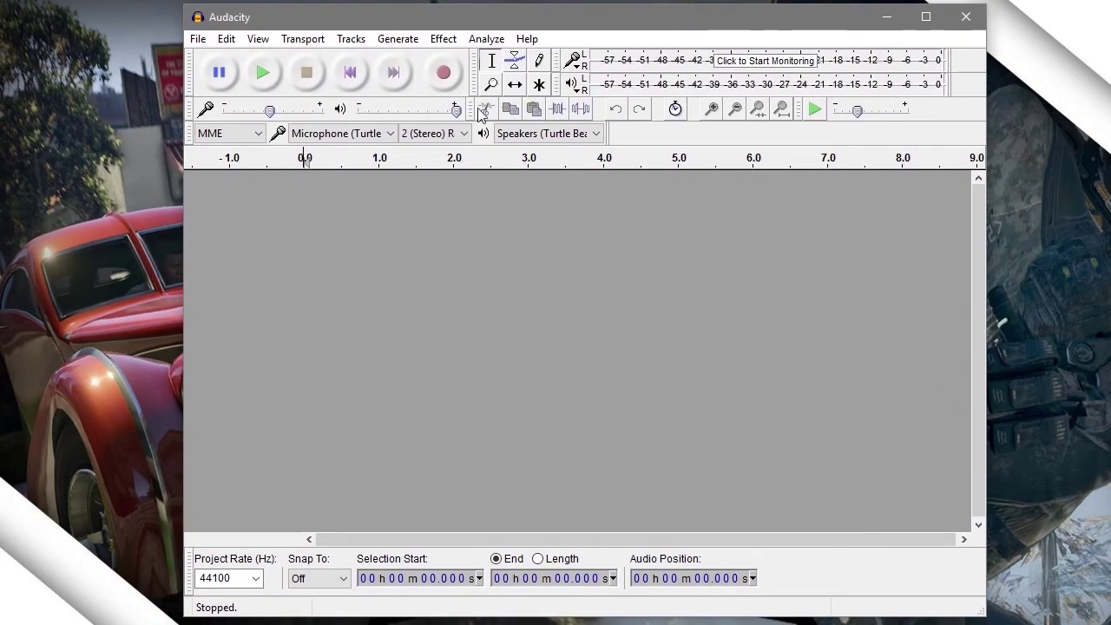
pyautogui.click(443, 73)
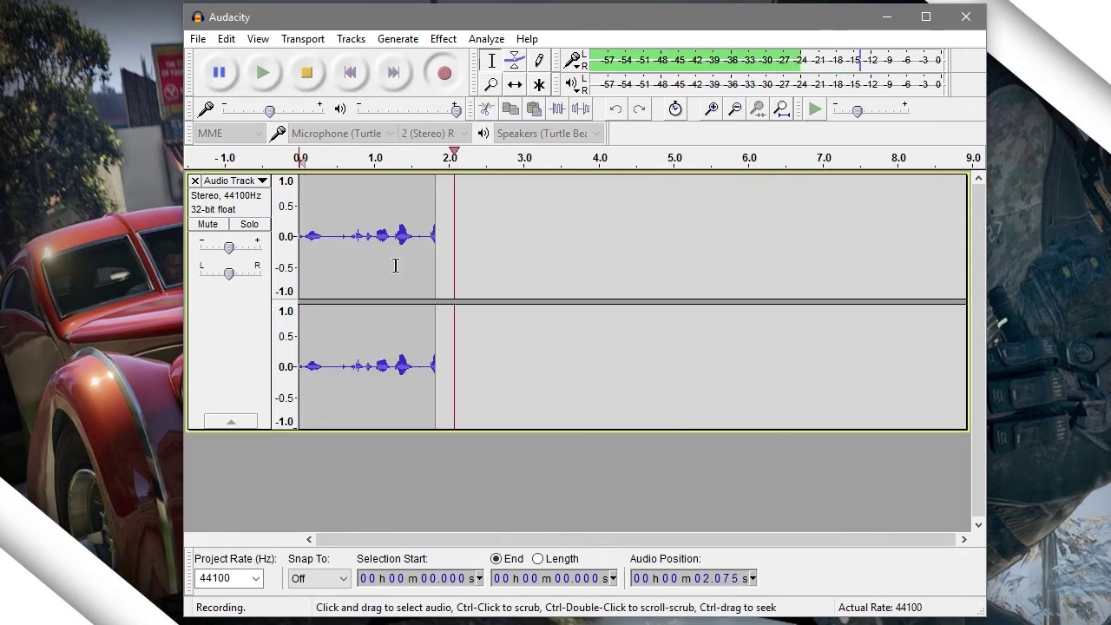
pyautogui.click(307, 73)
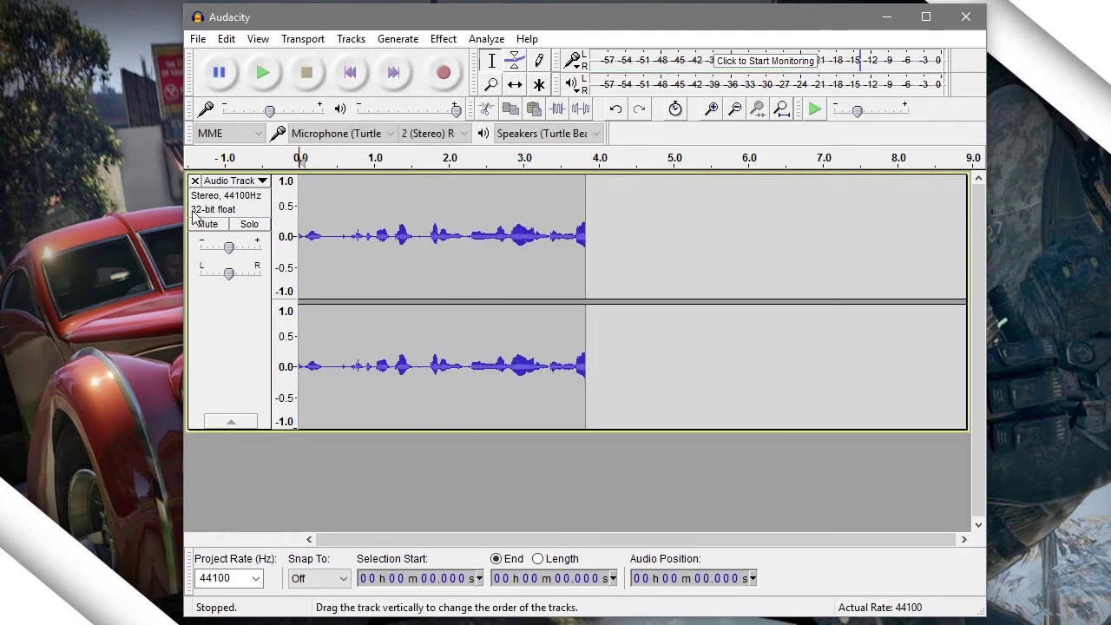
pyautogui.click(195, 180)
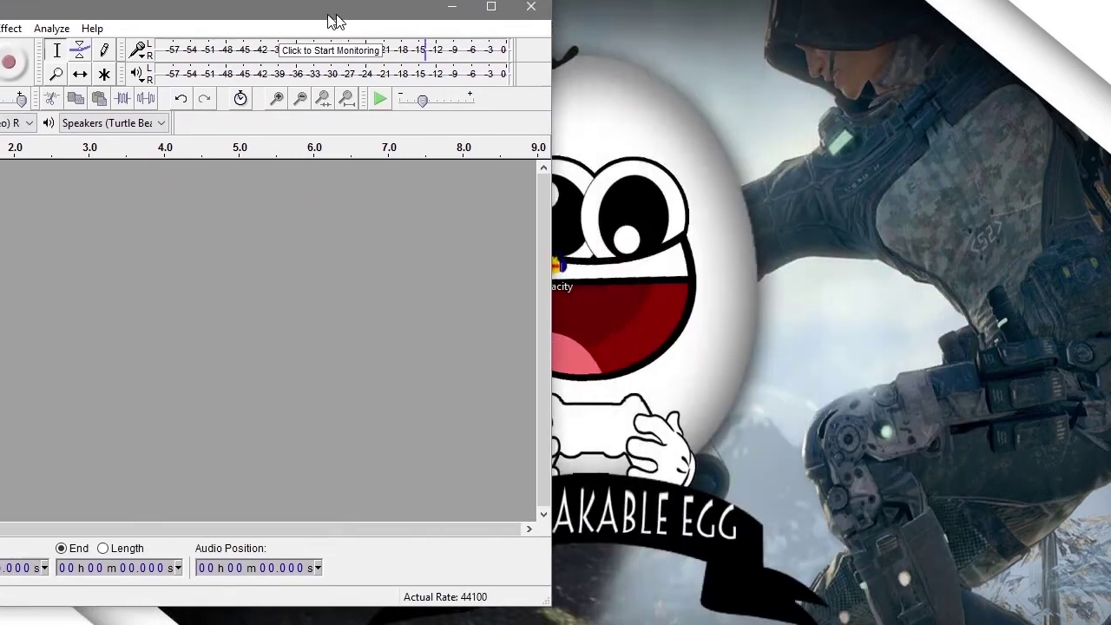